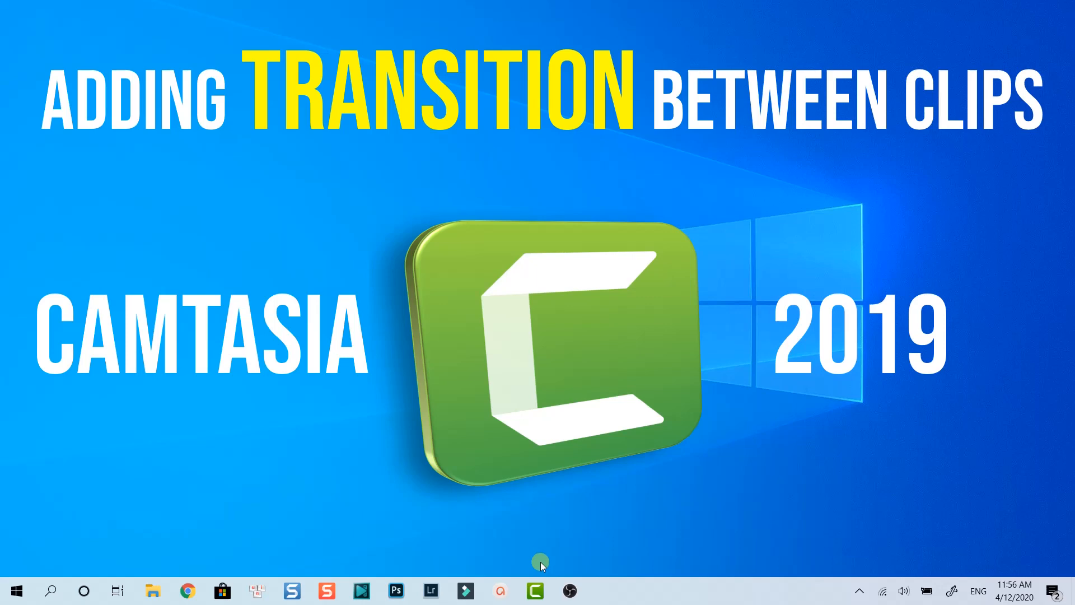
# - Launch Camtasia, start a new empty project and begin importing media
pyautogui.click(530, 589)
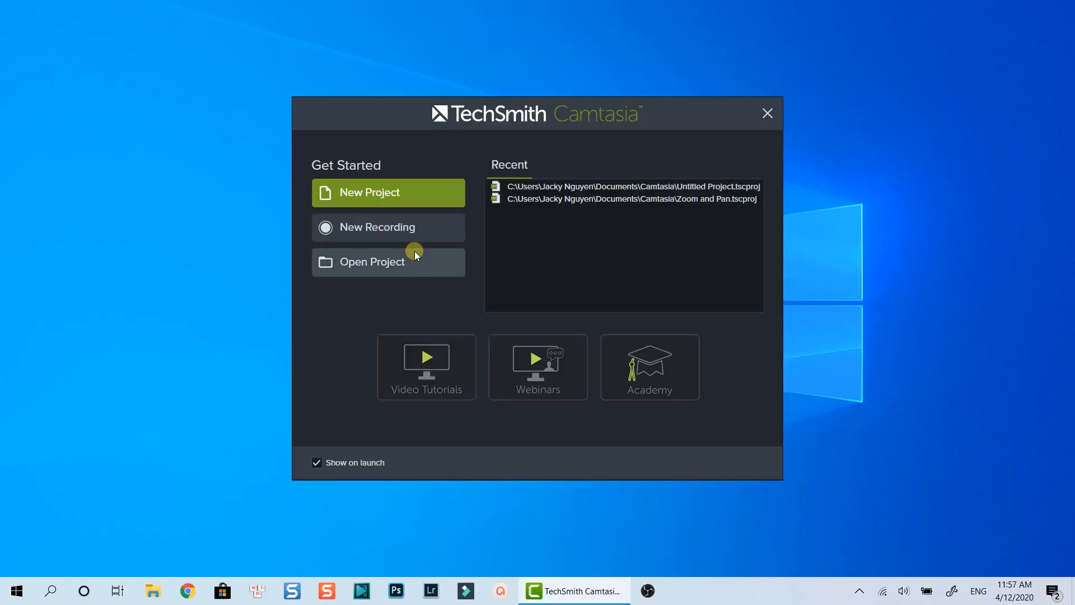
pyautogui.click(367, 192)
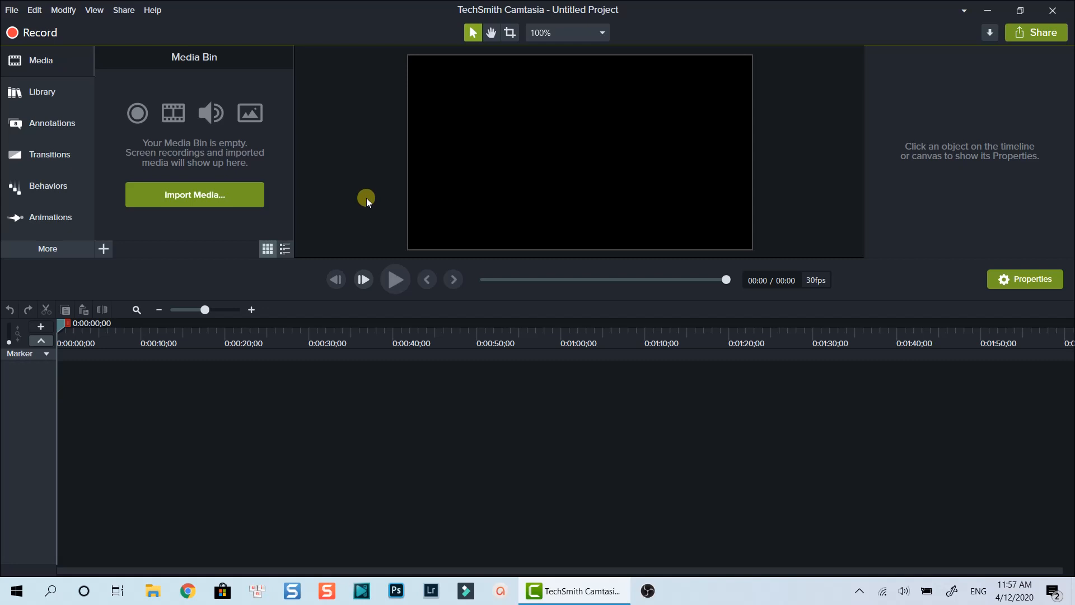
pyautogui.click(186, 196)
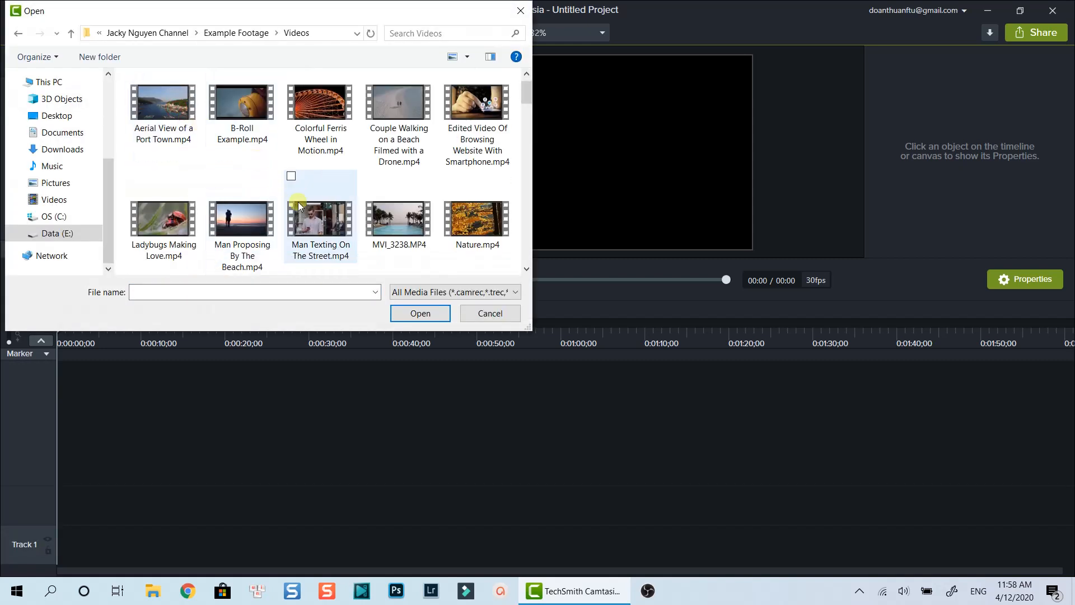
pyautogui.scroll(-1, 300, 205)
# - Import the Man Texting On The Street, Ladybugs Making Love and Pexels Videos 1093667 clips
pyautogui.click(164, 126)
pyautogui.click(291, 81)
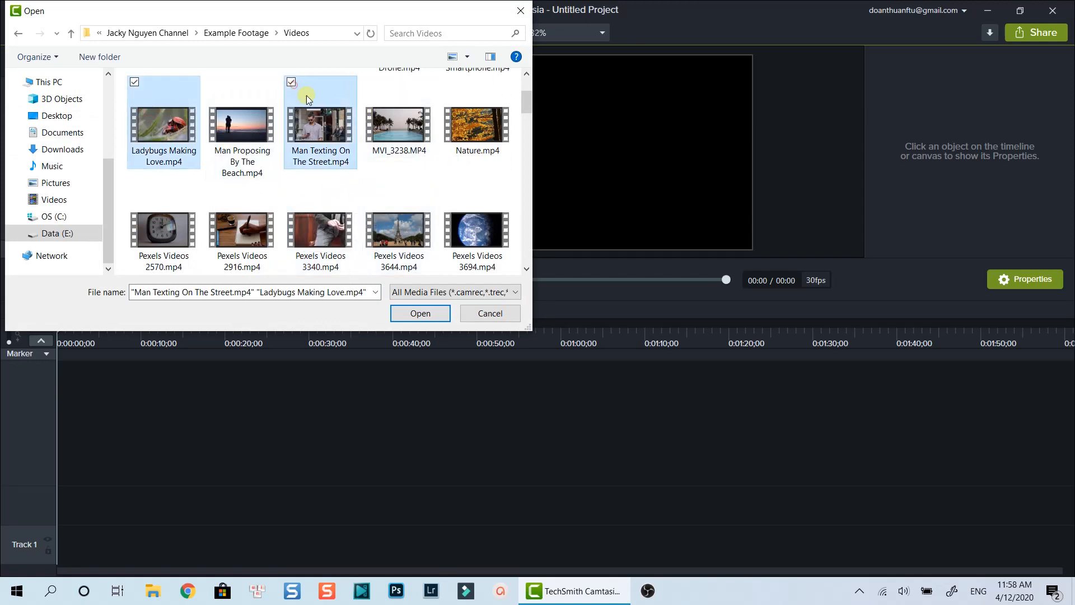
pyautogui.scroll(-2, 294, 168)
pyautogui.keyDown('ctrl'); pyautogui.click(474, 231); pyautogui.keyUp('ctrl')
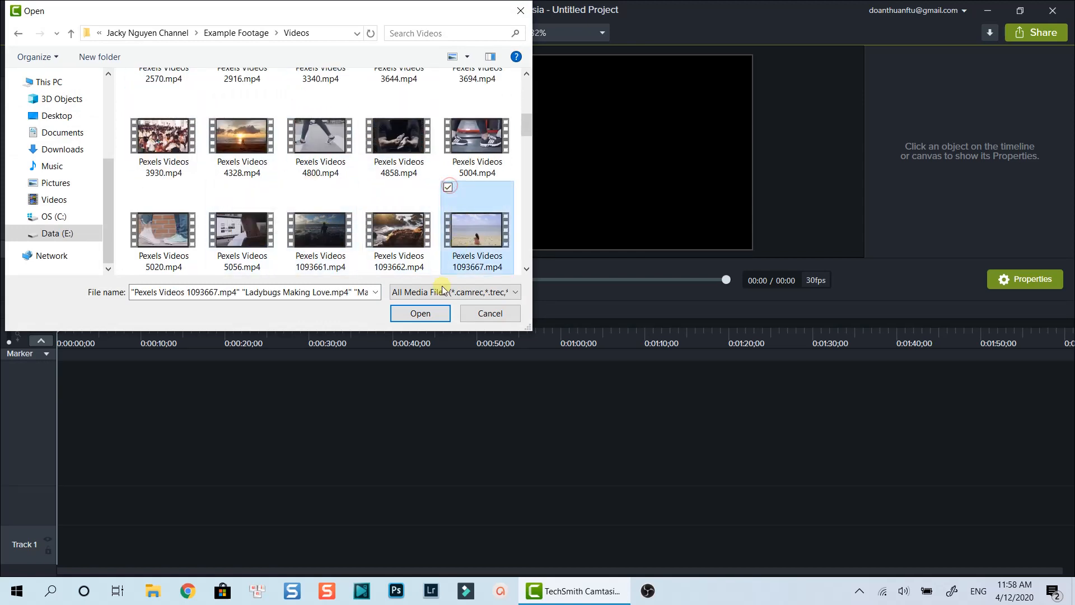
pyautogui.click(409, 312)
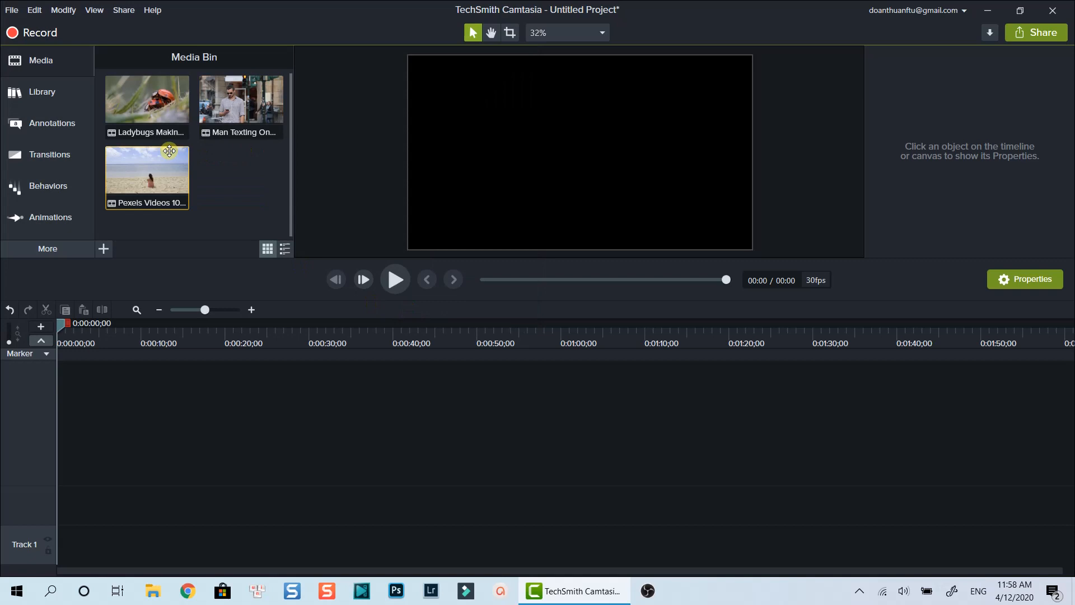
# - Place the Ladybugs clip on Track 2 with Man Texting On The Street right after it
pyautogui.moveTo(147, 101); pyautogui.dragTo(54, 474)
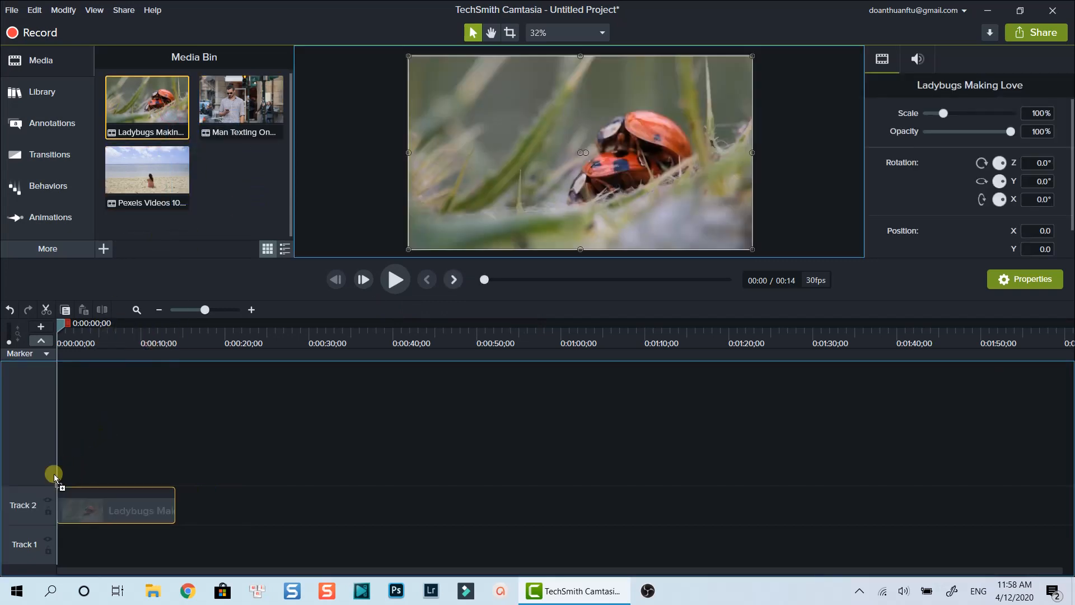
pyautogui.moveTo(241, 101)
pyautogui.mouseDown()
pyautogui.moveTo(194, 507)
pyautogui.moveTo(165, 514)
pyautogui.mouseUp()
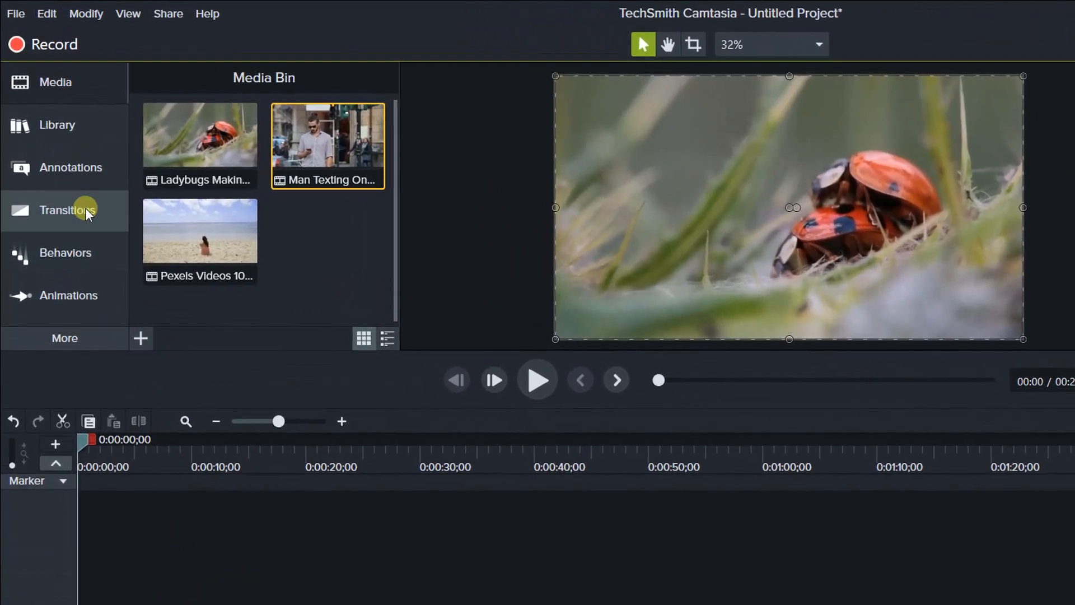
# - Show the Transitions collection filtered to the Fades type
pyautogui.click(86, 208)
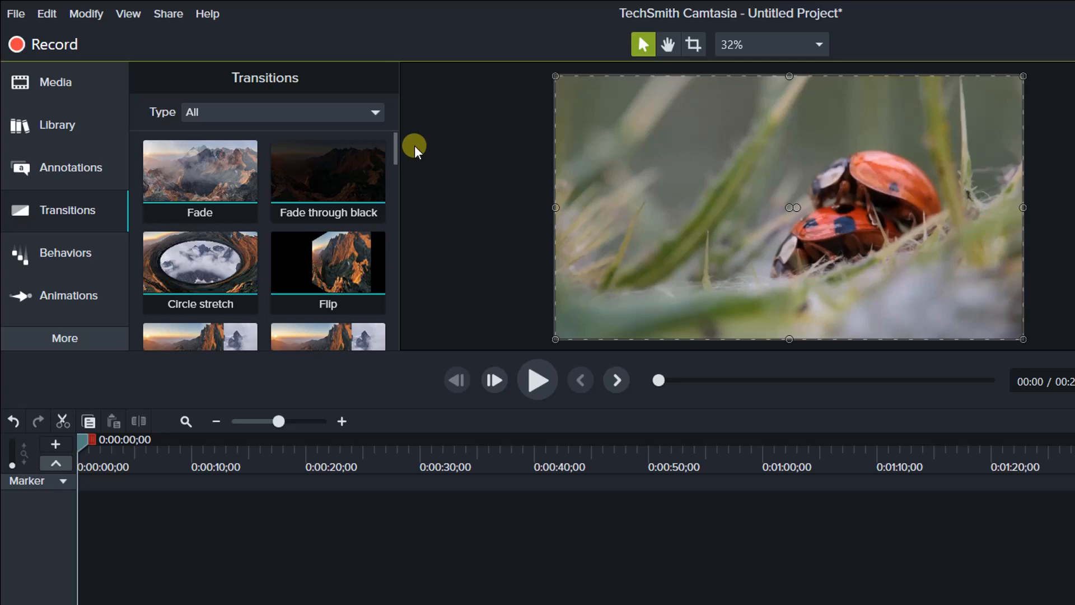
pyautogui.moveTo(395, 146)
pyautogui.mouseDown()
pyautogui.moveTo(368, 338)
pyautogui.moveTo(387, 142)
pyautogui.mouseUp()
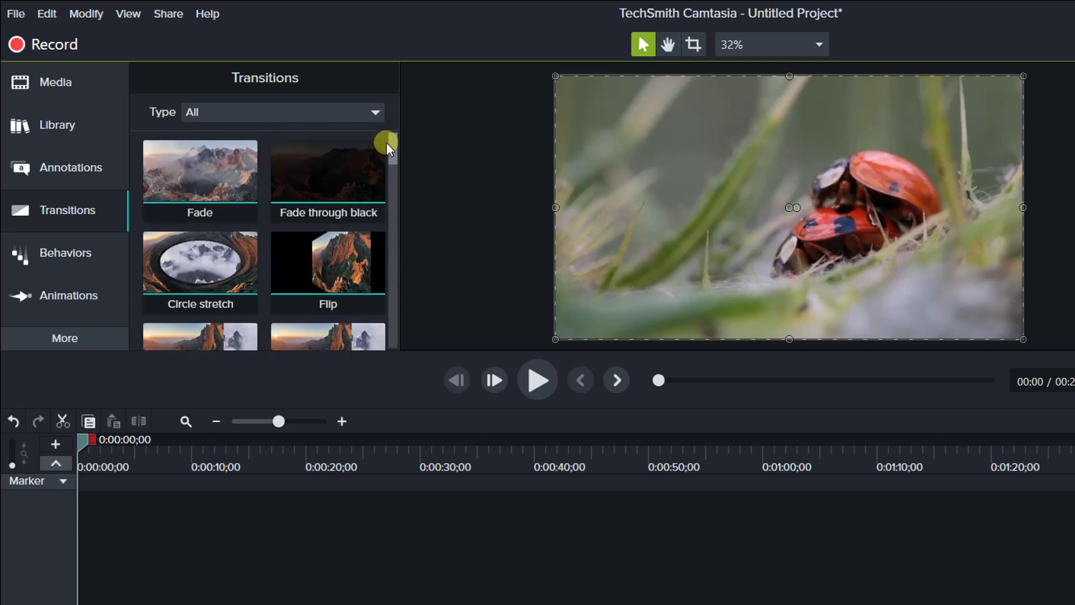
pyautogui.click(379, 110)
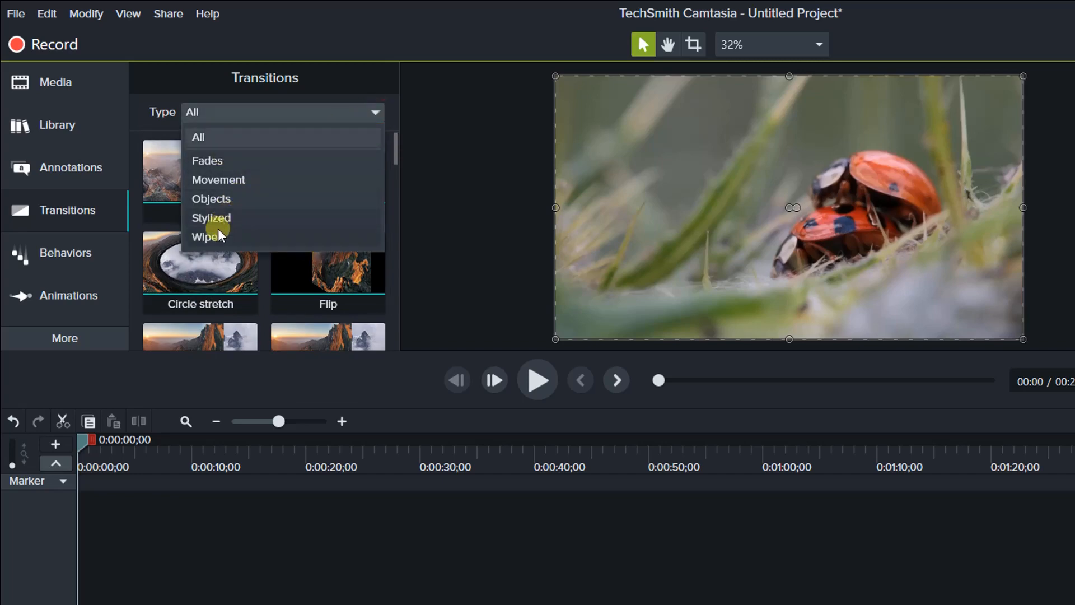
pyautogui.click(230, 161)
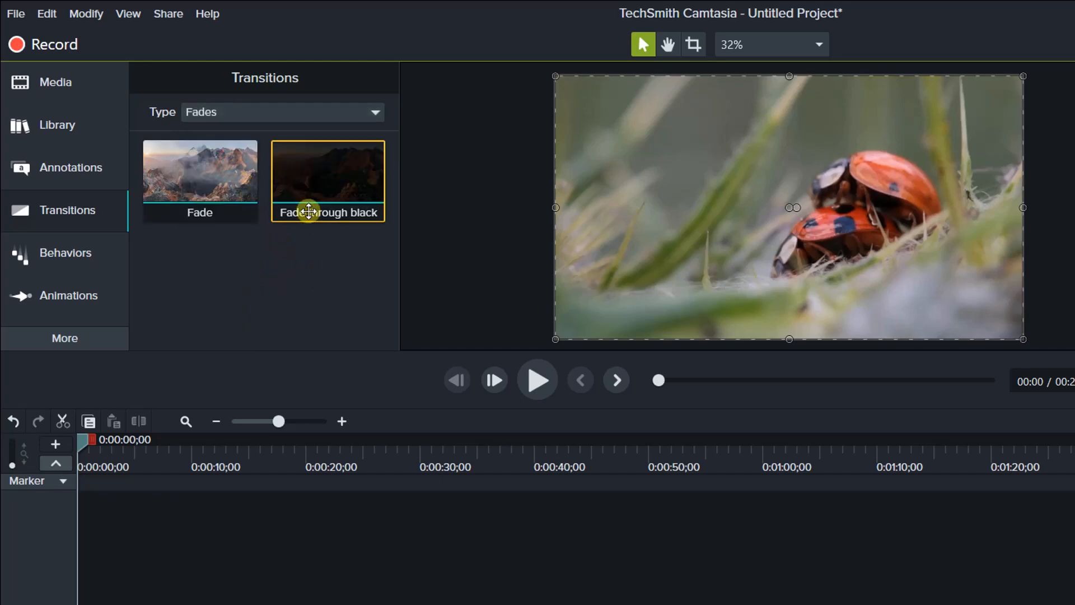
pyautogui.moveTo(200, 180)
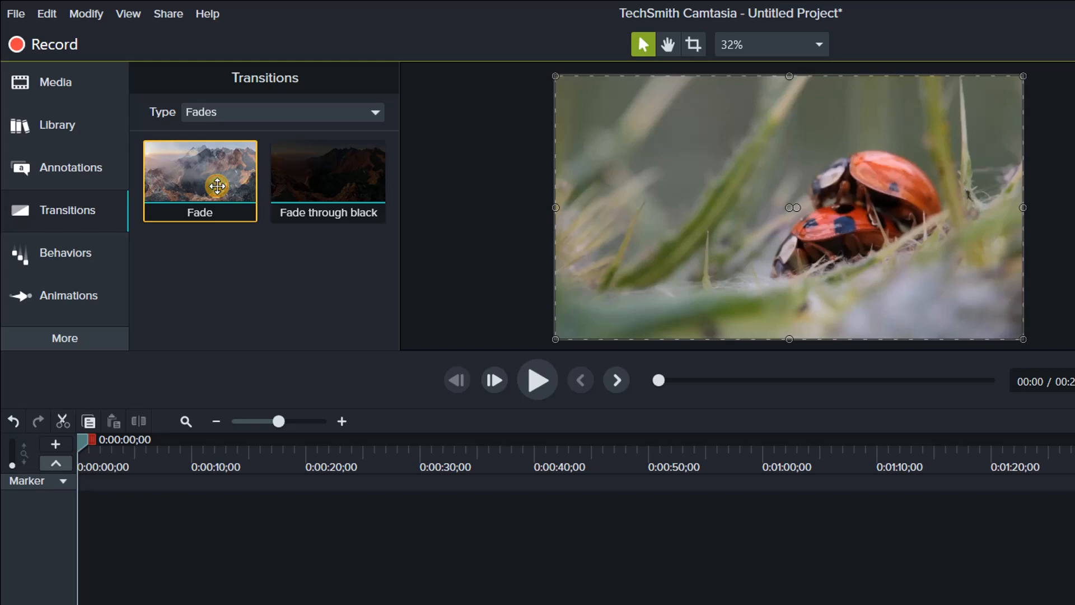
# - Apply a Fade transition at the junction of the Ladybugs and Man Texting clips
pyautogui.moveTo(218, 186); pyautogui.dragTo(216, 207)
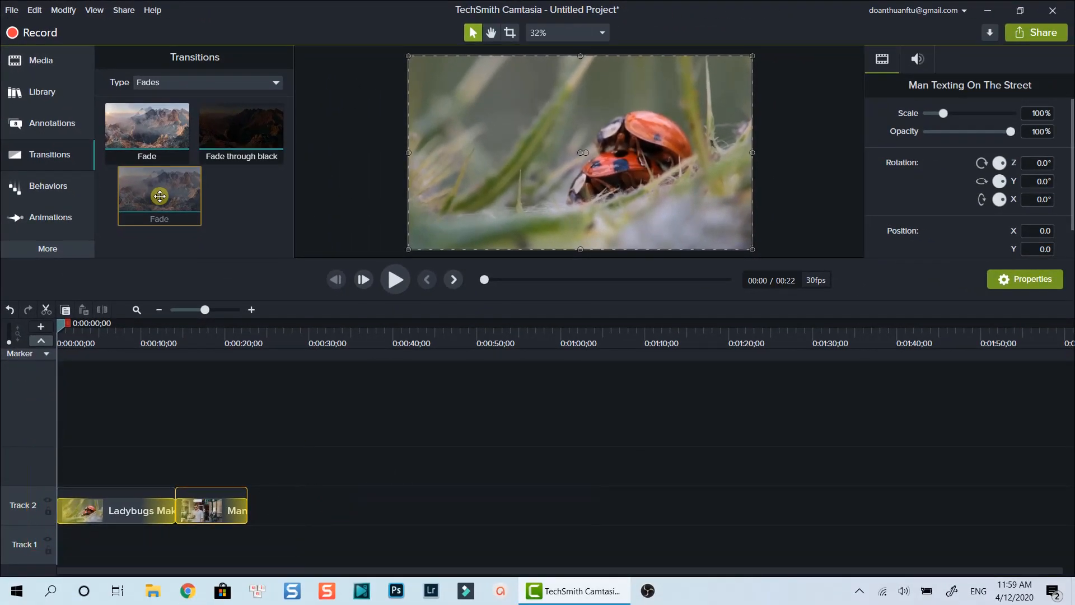
pyautogui.moveTo(160, 196)
pyautogui.mouseDown()
pyautogui.moveTo(164, 505)
pyautogui.moveTo(177, 507)
pyautogui.mouseUp()
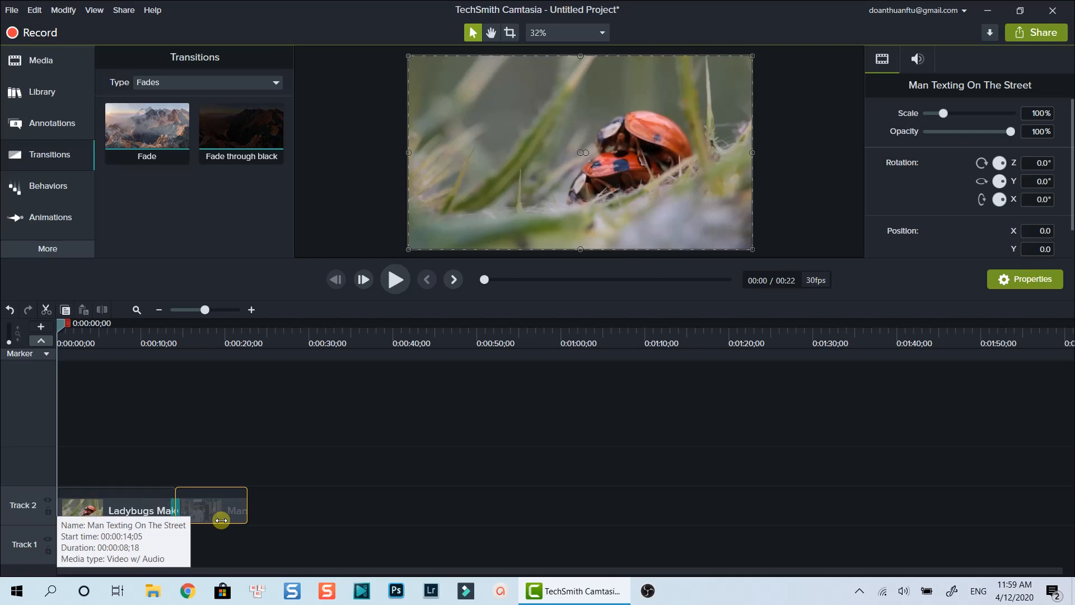
# - Play the timeline from just before the junction to preview the fade
pyautogui.click(154, 340)
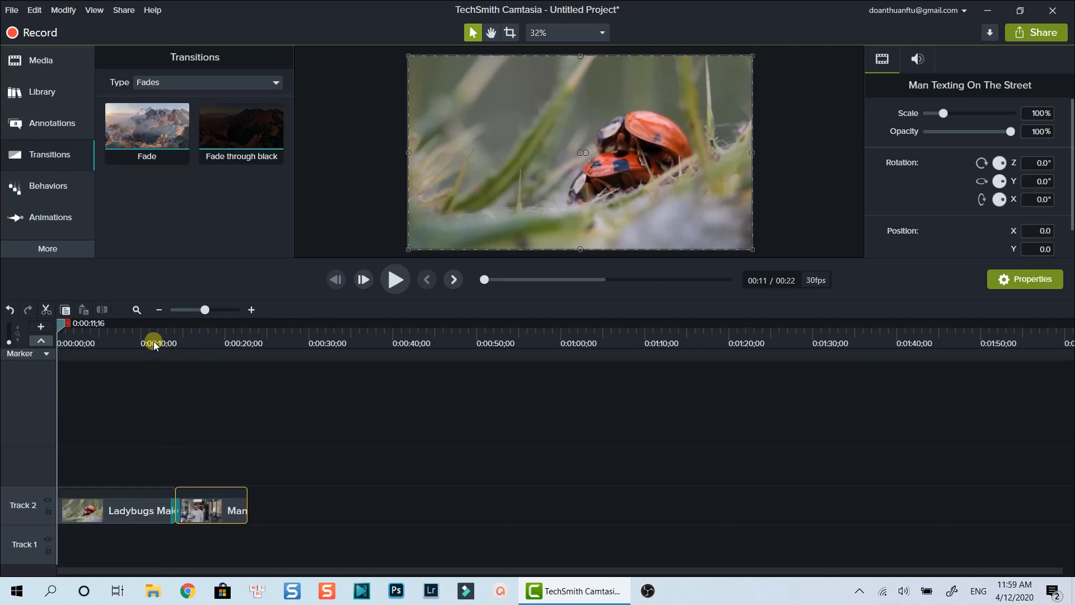
pyautogui.press('space')
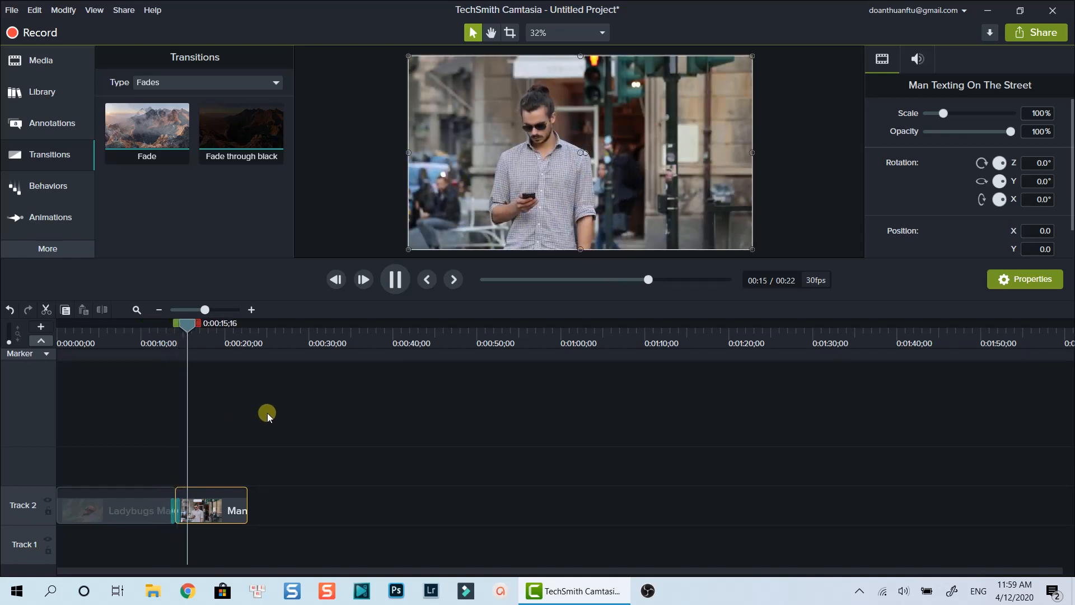
pyautogui.press('space')
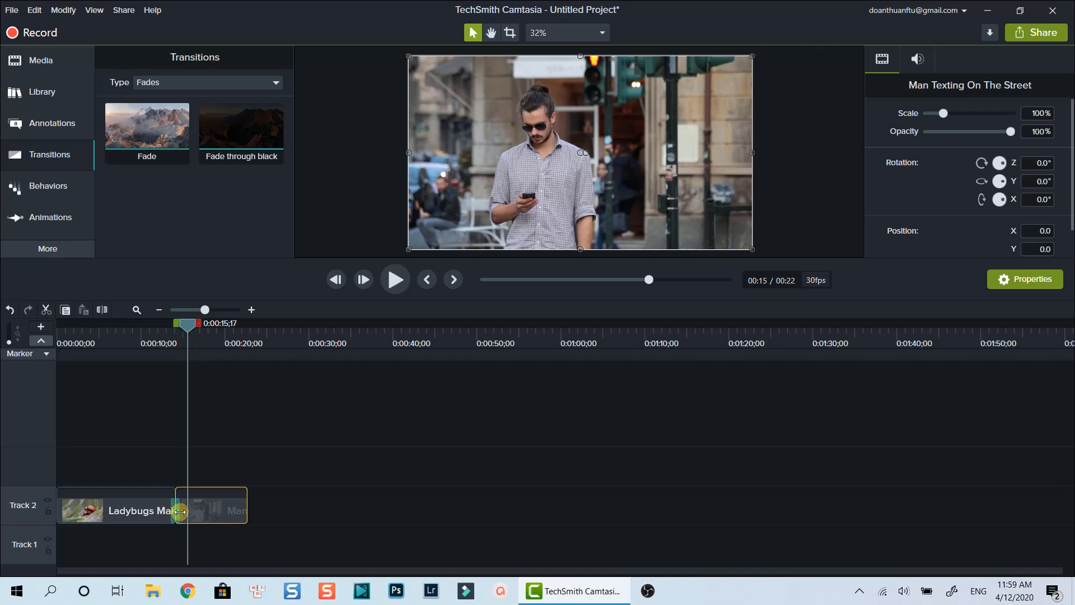
# - Lengthen the transition and change its type from Fade to Stylized Dissolve
pyautogui.moveTo(177, 510)
pyautogui.mouseDown()
pyautogui.moveTo(204, 516)
pyautogui.moveTo(181, 515)
pyautogui.mouseUp()
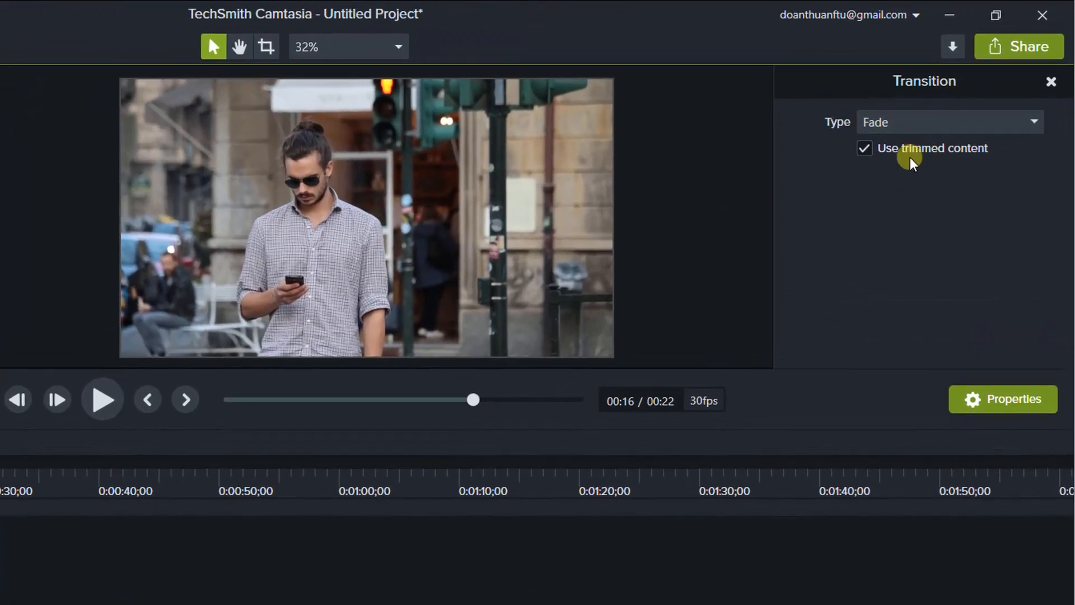
pyautogui.click(921, 121)
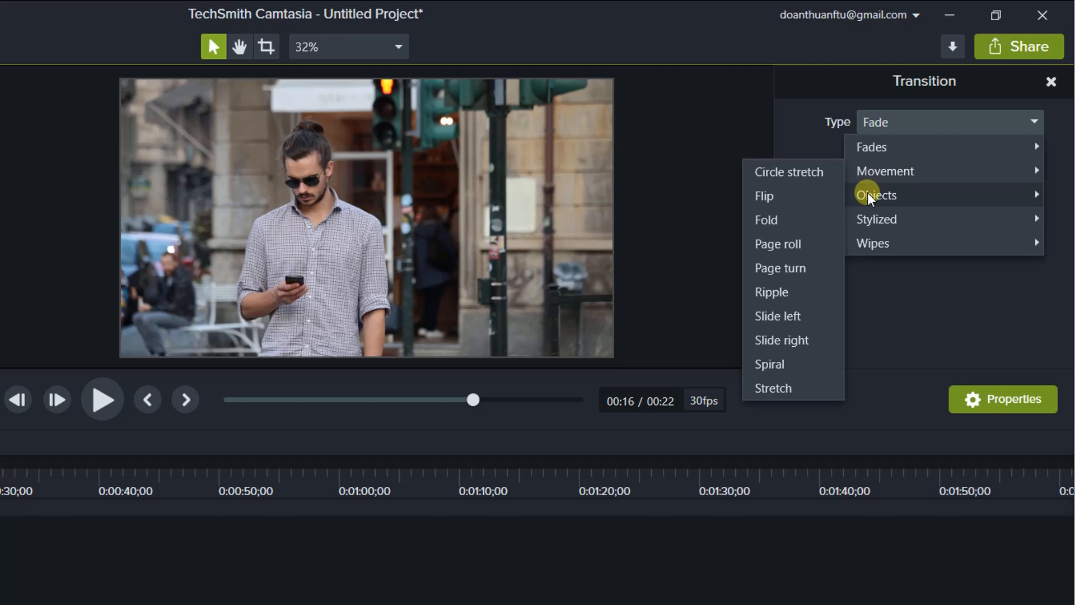
pyautogui.moveTo(877, 219)
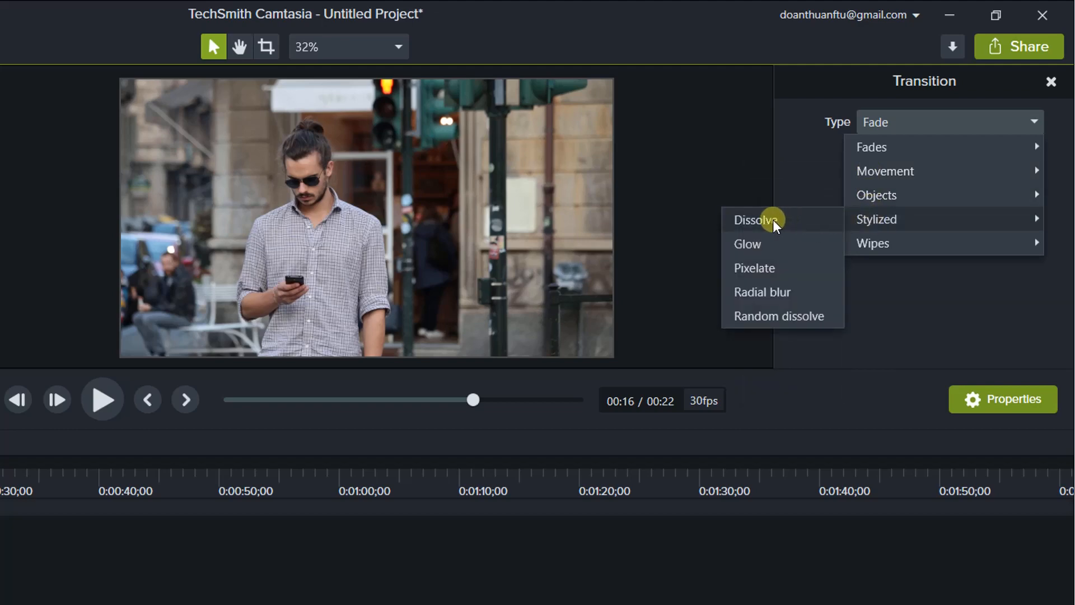
pyautogui.click(773, 220)
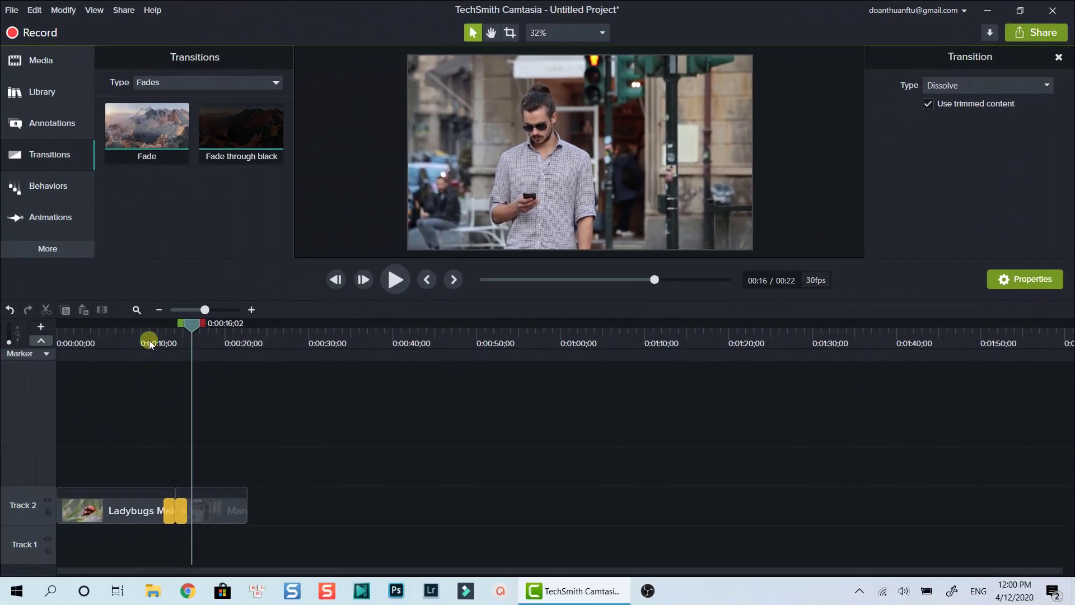
# - Play the timeline from just before the dissolve to preview it
pyautogui.click(148, 342)
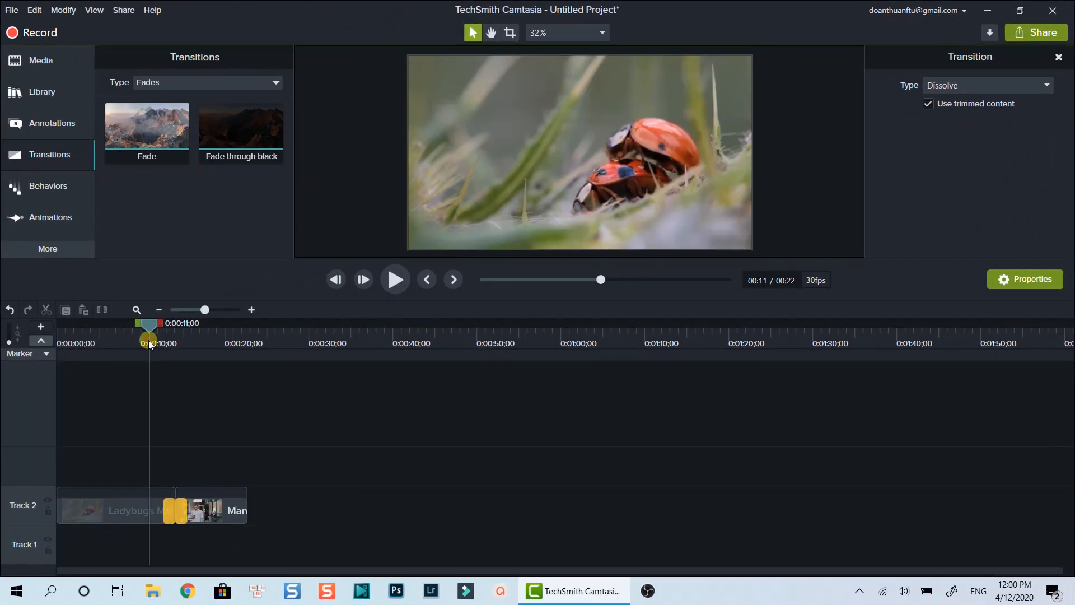
pyautogui.press('space')
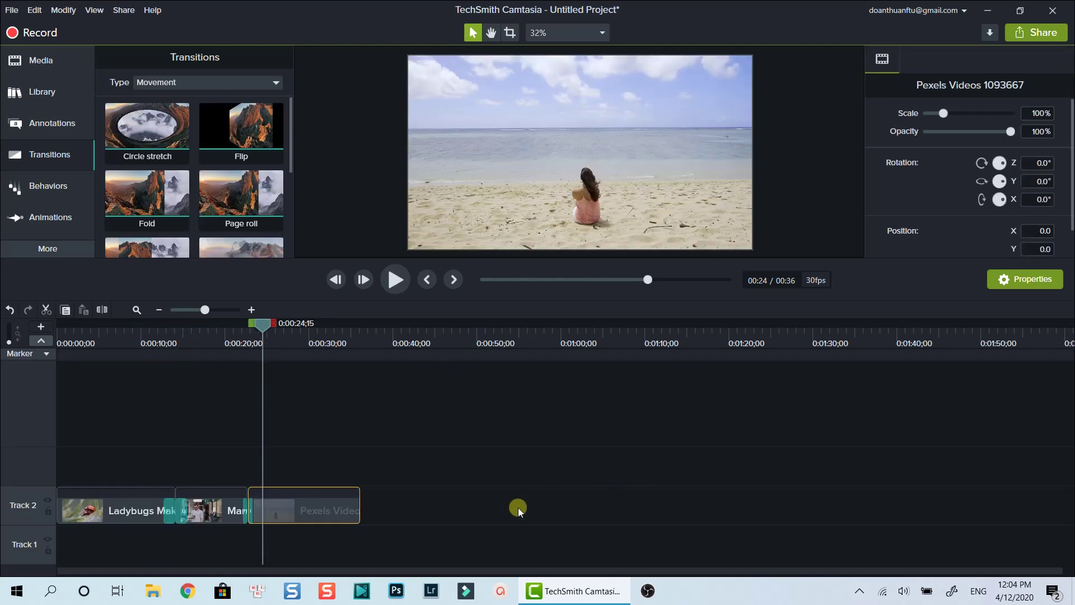
# - Deselect the timeline clips and select the Pexels beach clip to show its properties
pyautogui.click(465, 515)
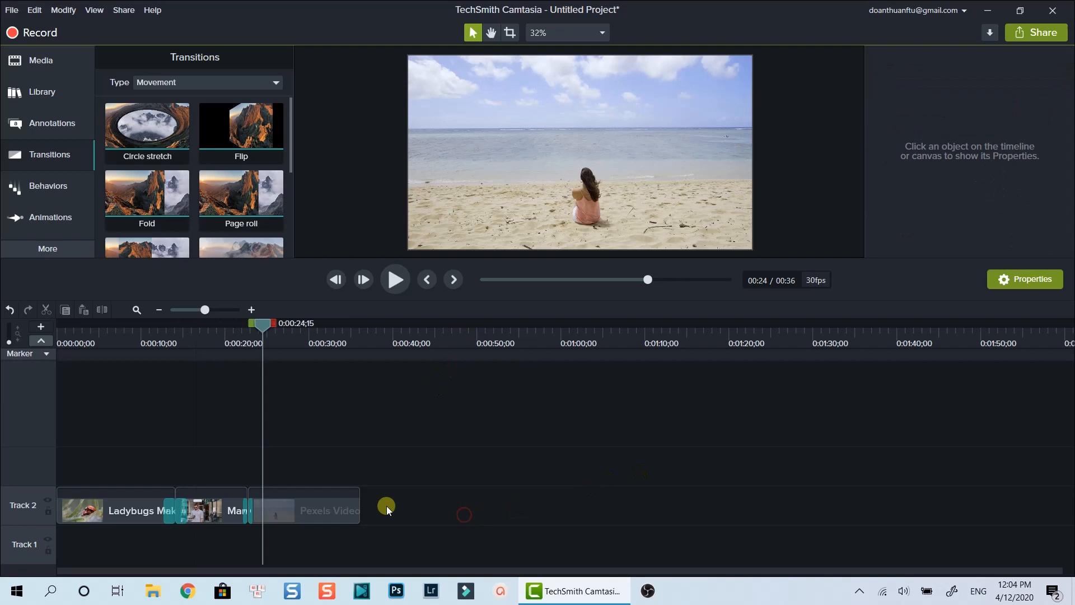
pyautogui.click(332, 508)
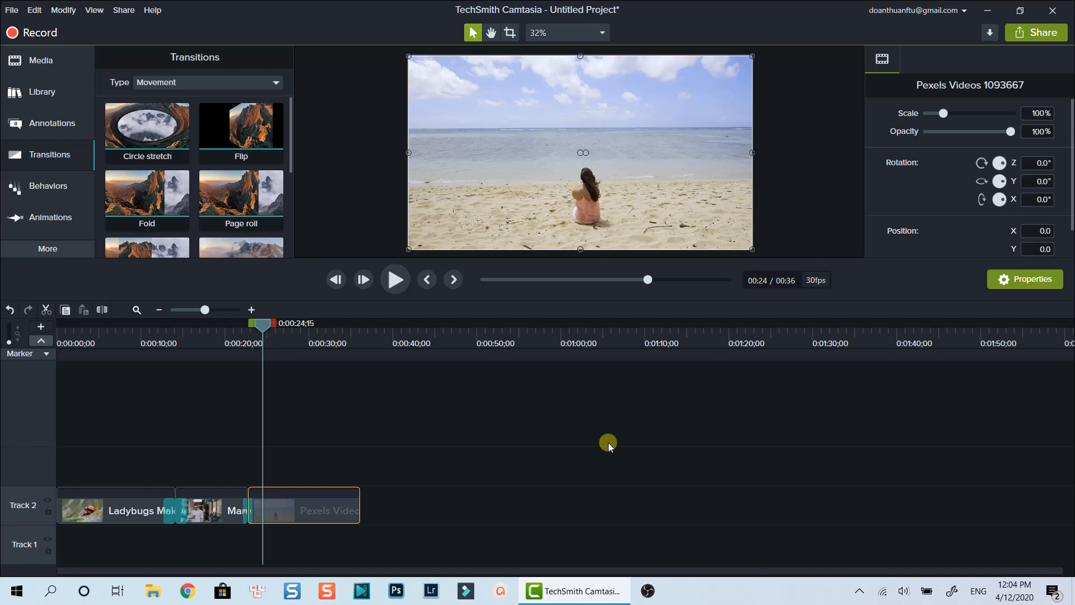
# - Choose Share > Local File to export the project to this computer
pyautogui.click(1035, 32)
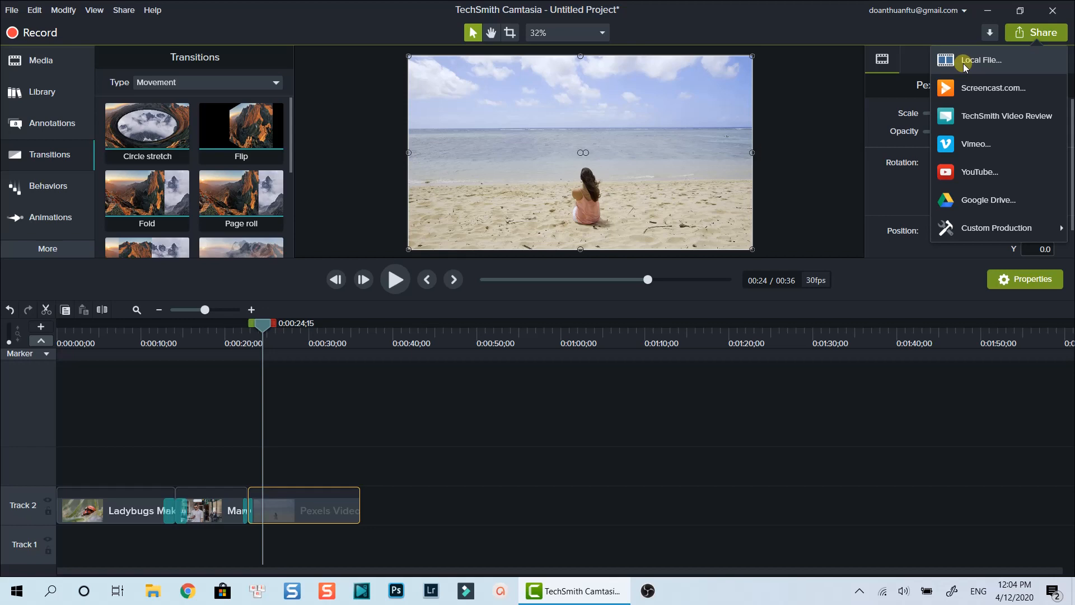
pyautogui.click(964, 63)
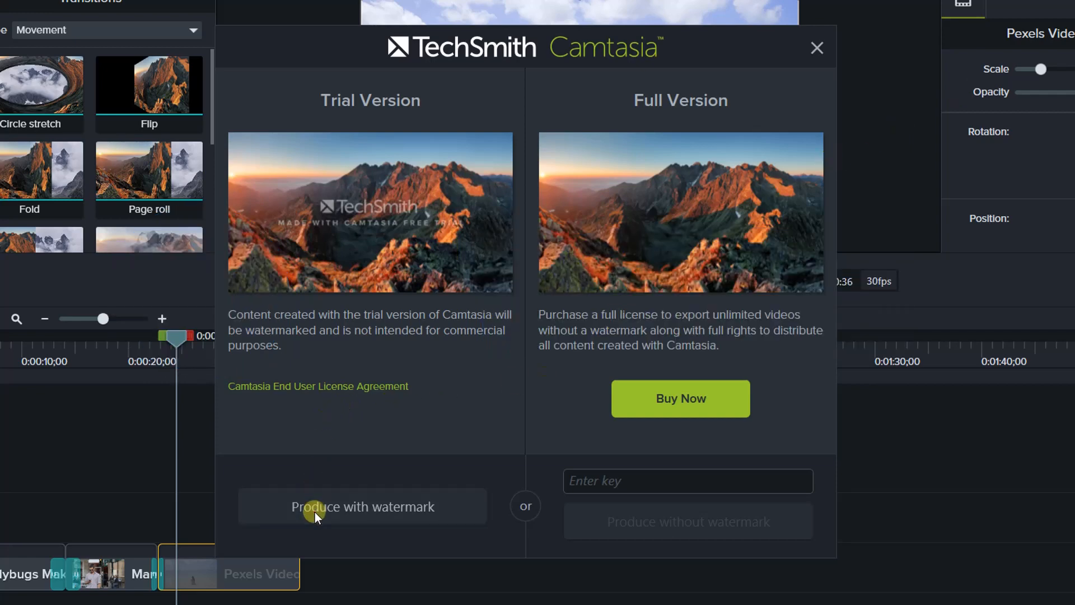
# - Accept the watermark, choose the MP4 only (up to 1080p) preset and advance to naming
pyautogui.click(450, 508)
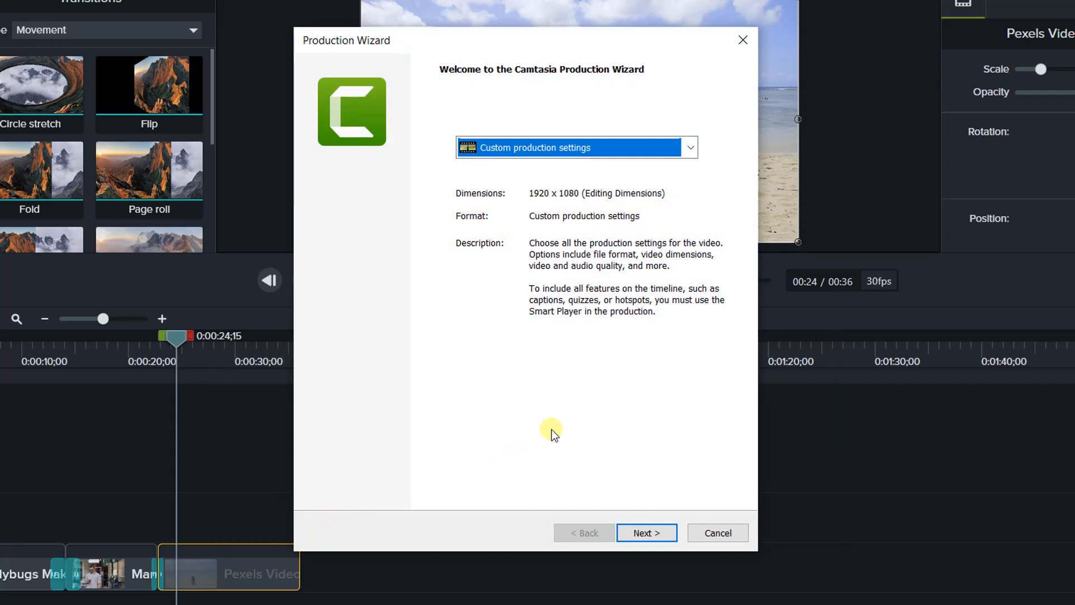
pyautogui.click(690, 147)
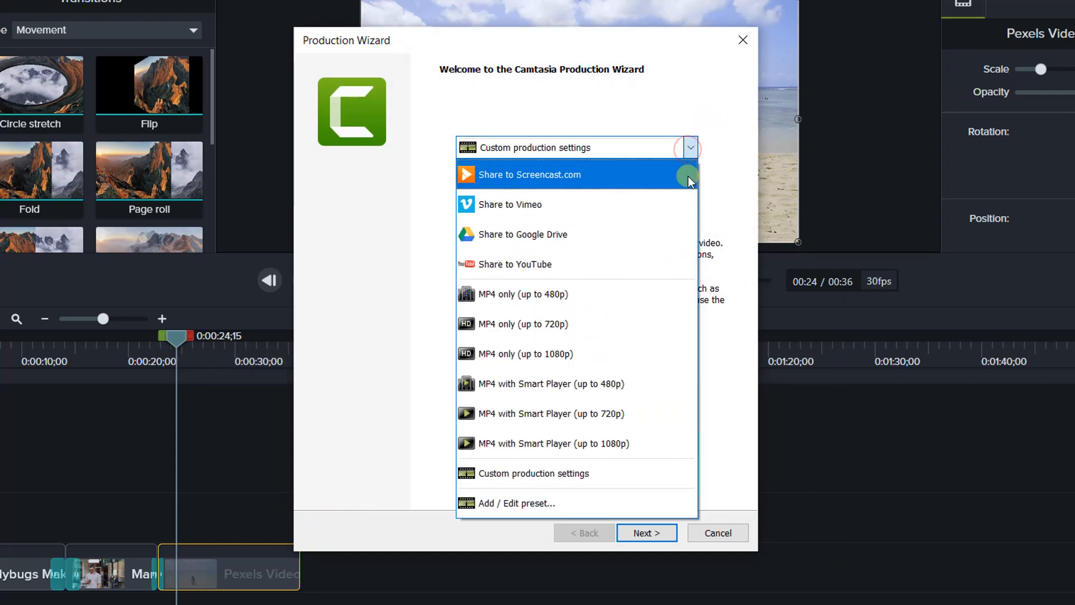
pyautogui.click(527, 354)
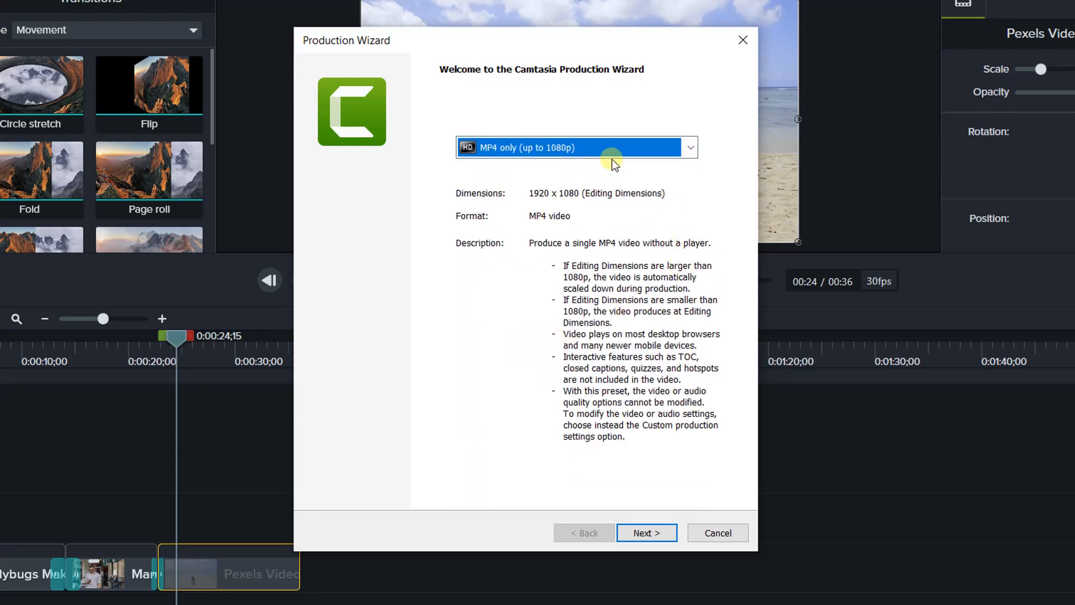
pyautogui.click(644, 533)
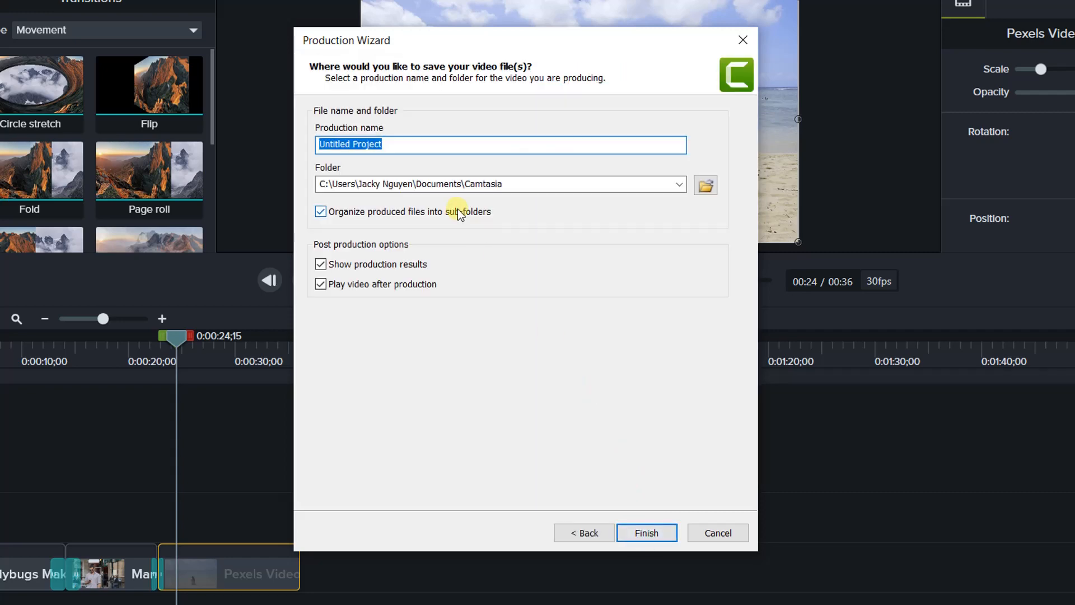
pyautogui.write('Camta')
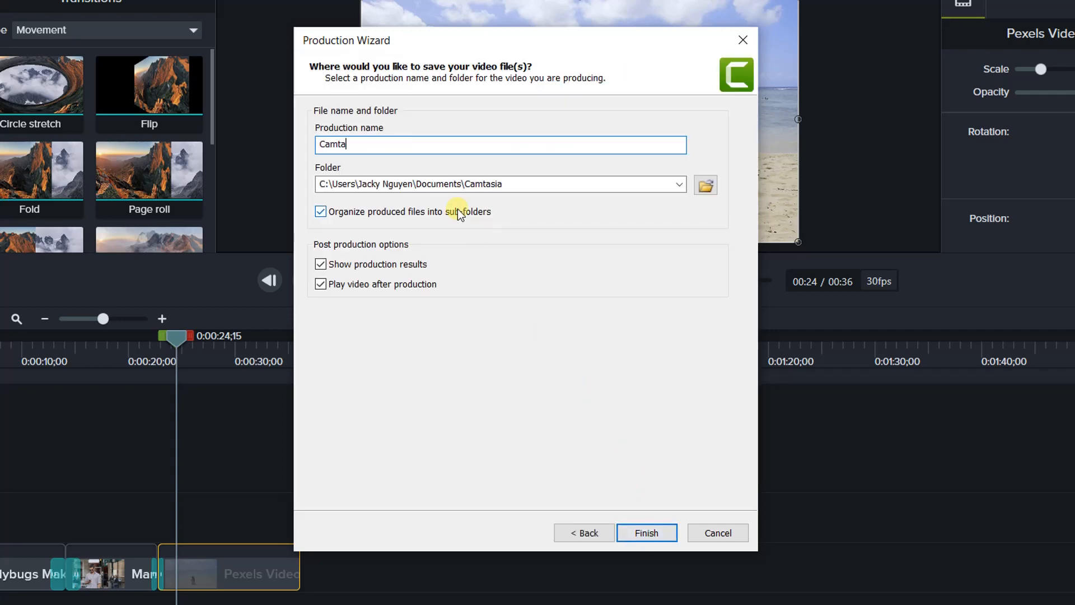
pyautogui.write('sia T')
pyautogui.write('rans')
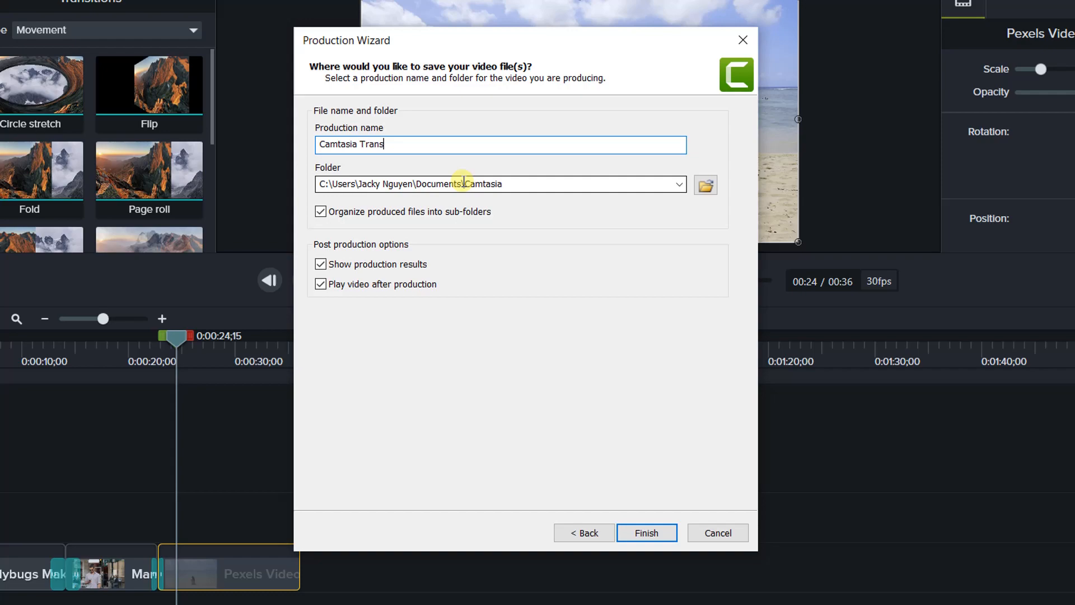
# - Finish the Production Wizard to start rendering the Camtasia Trans video
pyautogui.click(646, 532)
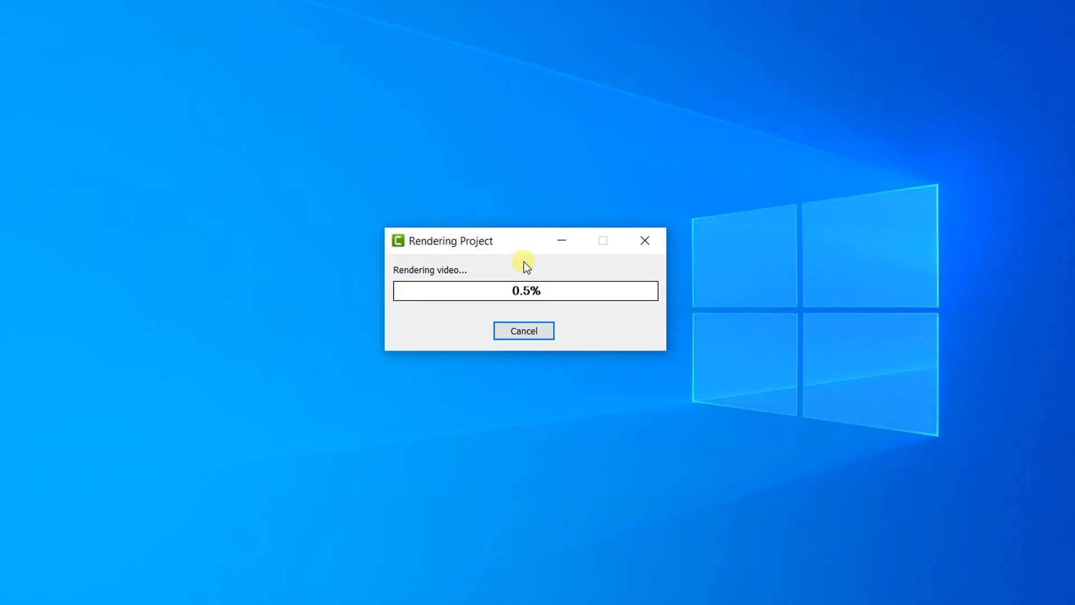